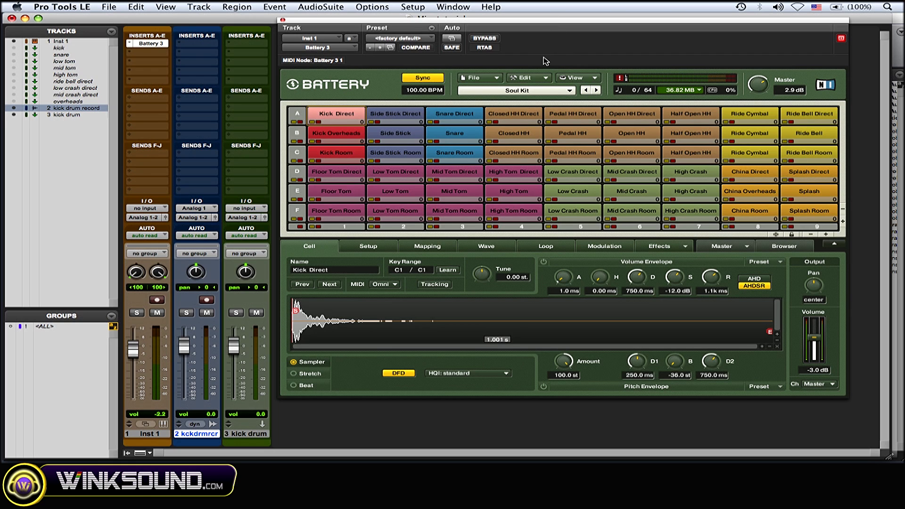
Open Battery's Options and check its audio outputs: 2 stereo and 30 mono.
left_click(492, 81)
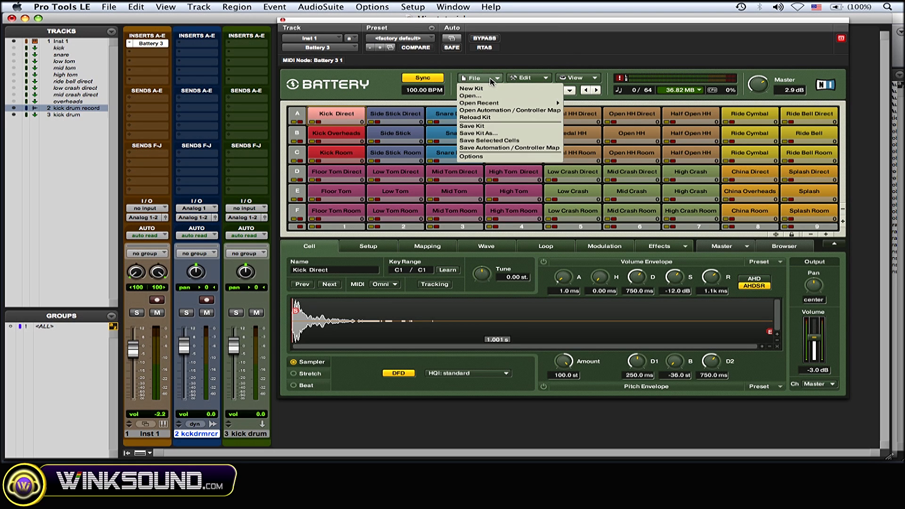
left_click(471, 156)
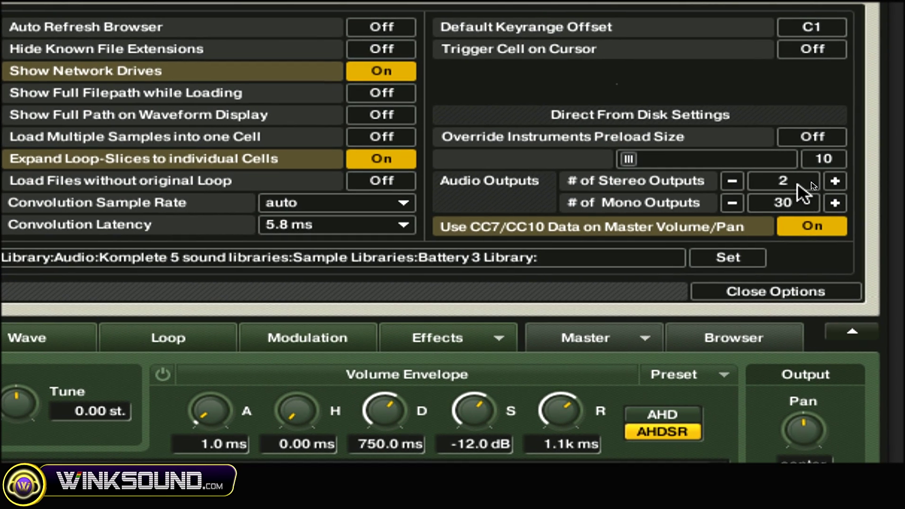
left_click(821, 183)
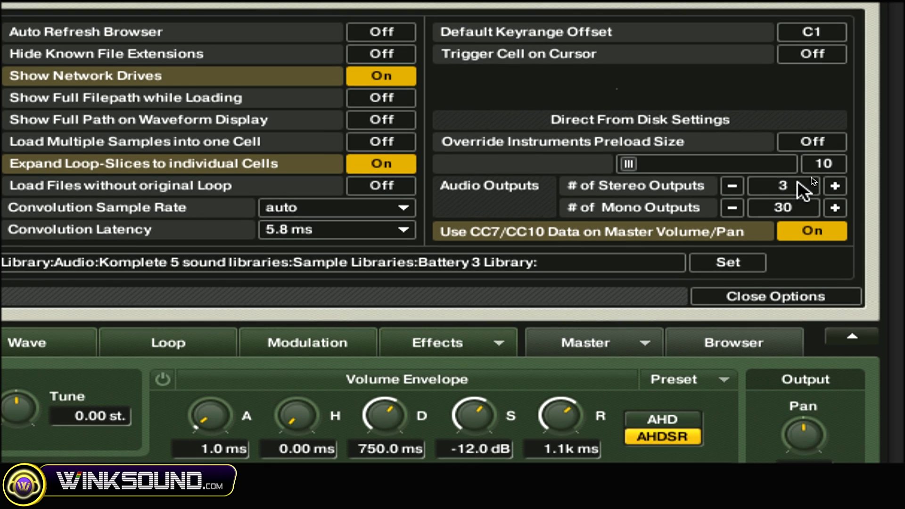
scroll(798, 184, "down", 1)
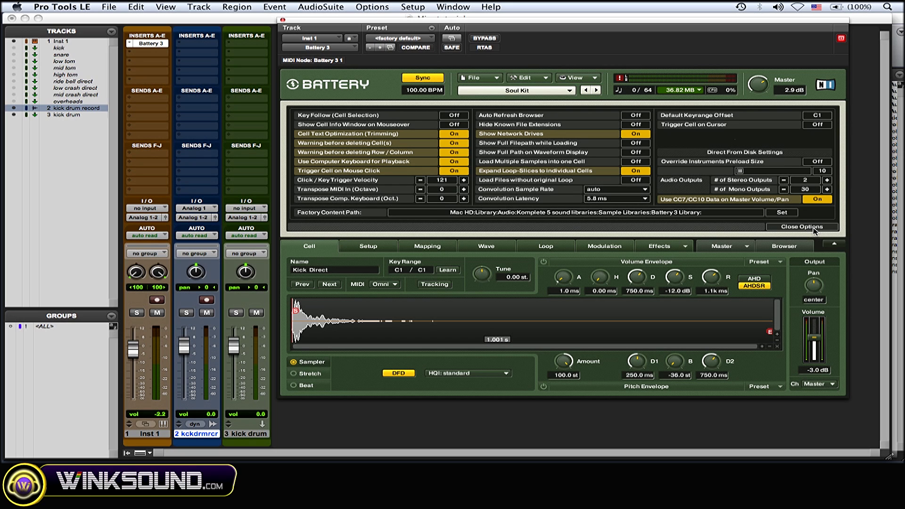
Close Battery's options and audition the Kick Overheads, Kick Room and Kick Direct cells.
left_click(802, 227)
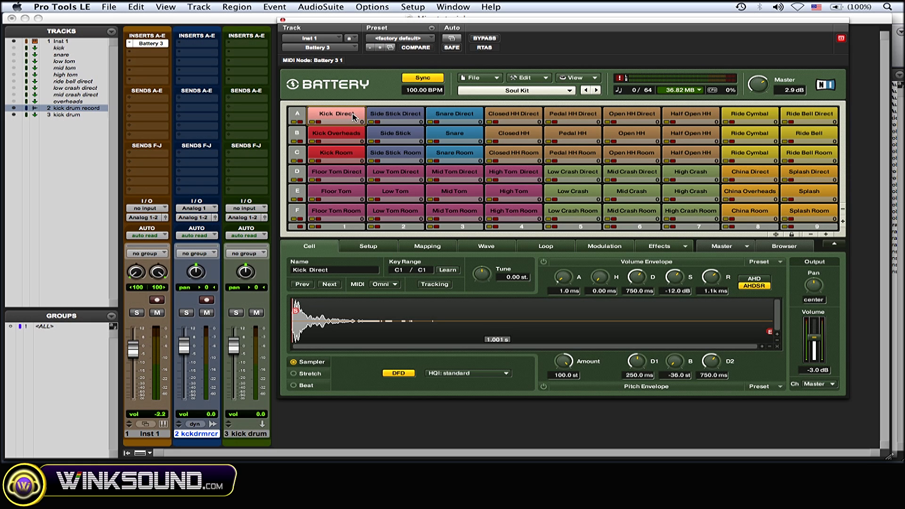
left_click(347, 134)
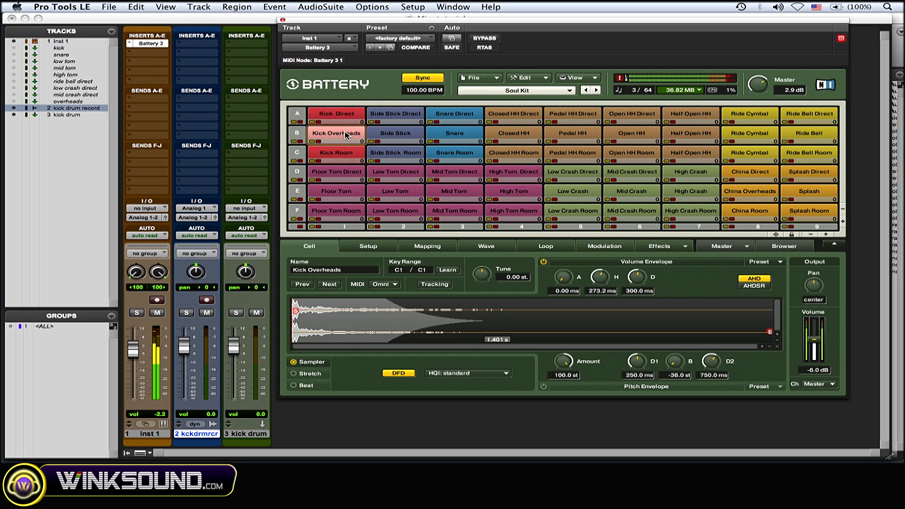
left_click(351, 157)
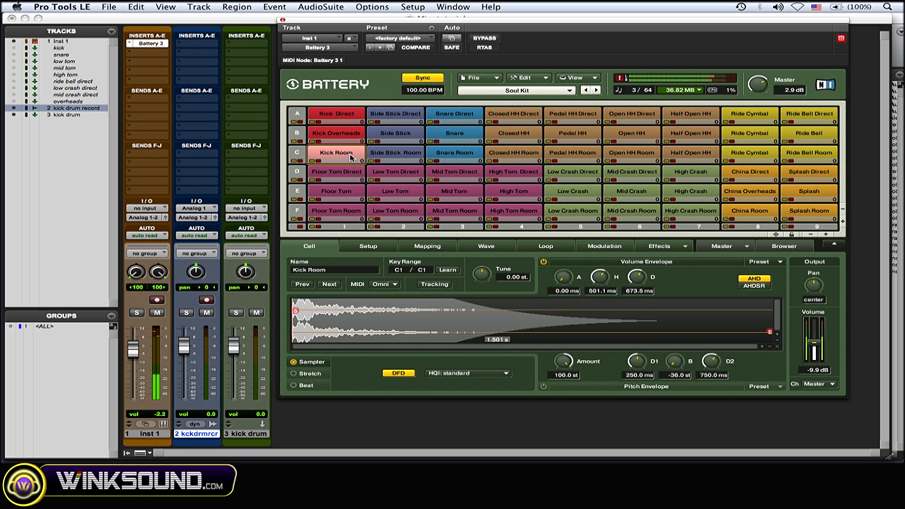
left_click(348, 116)
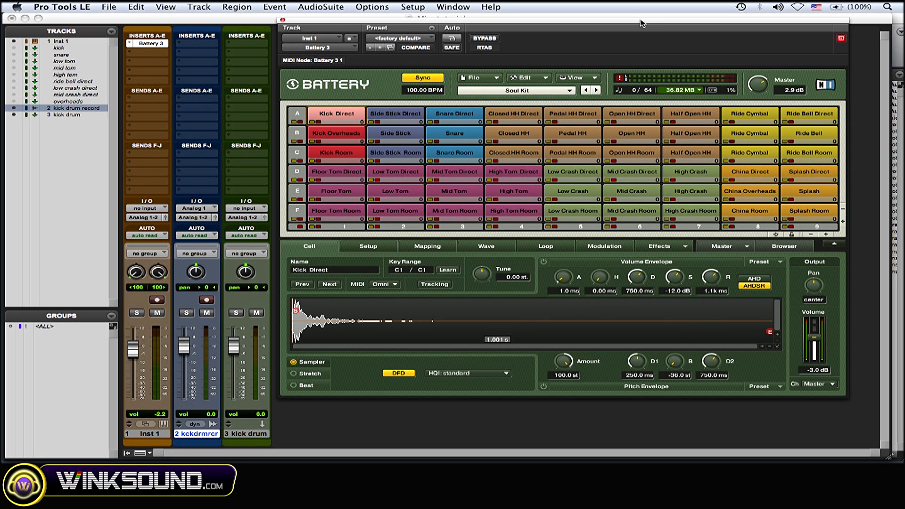
left_click_drag(642, 21, 587, 18)
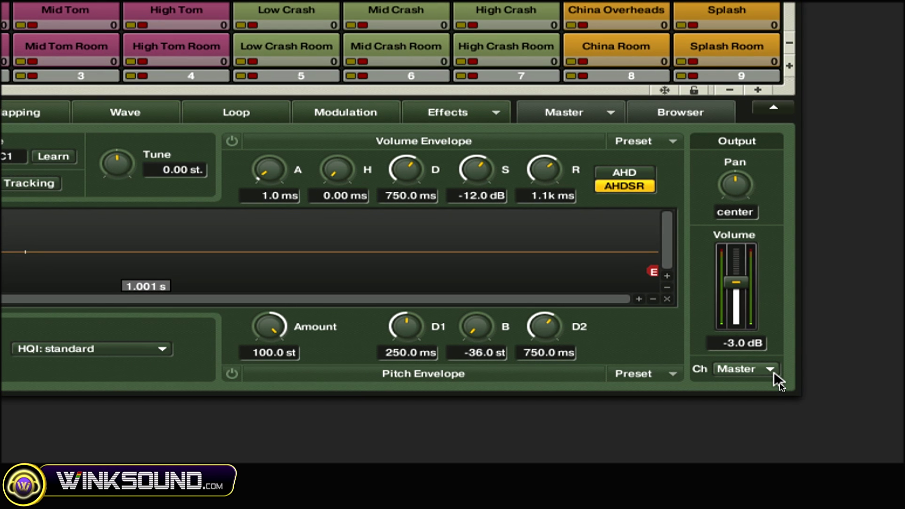
Set Kick Direct, Kick Overheads and Kick Room outputs to Mono 17, then close Battery.
left_click(773, 370)
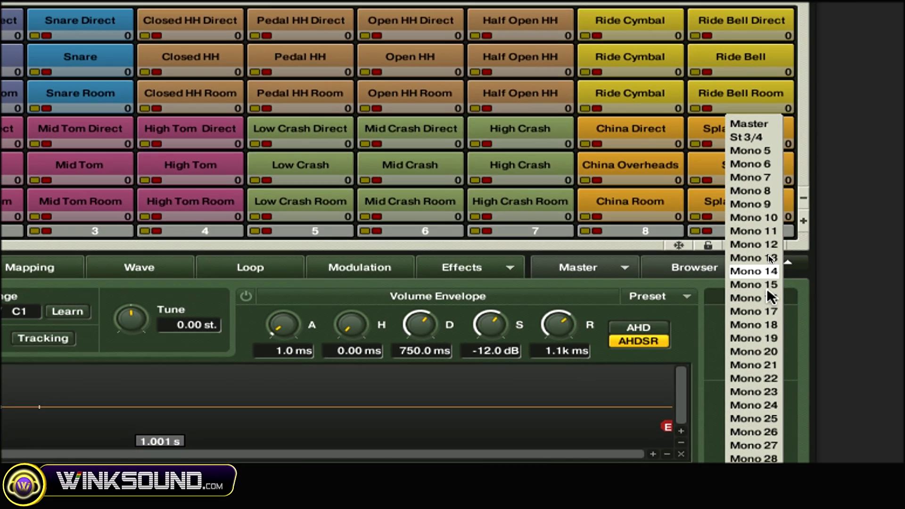
left_click(766, 312)
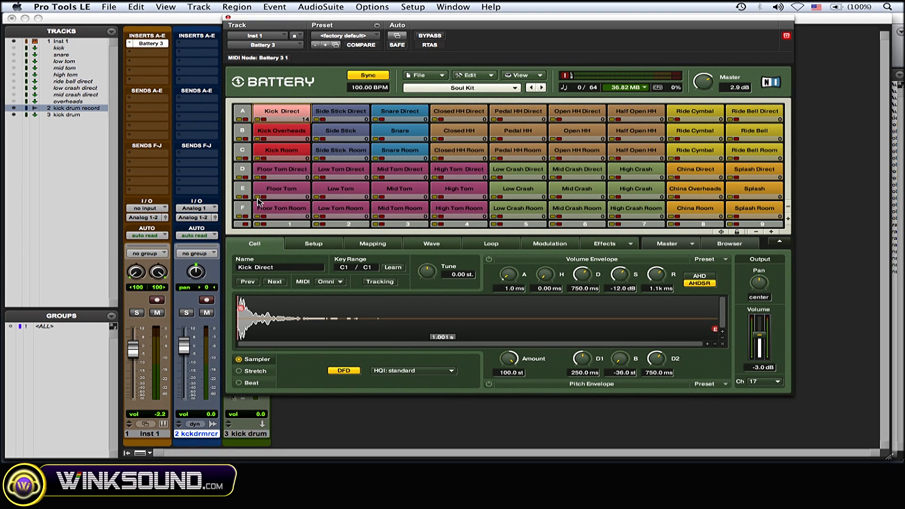
left_click(292, 134)
left_click(778, 382)
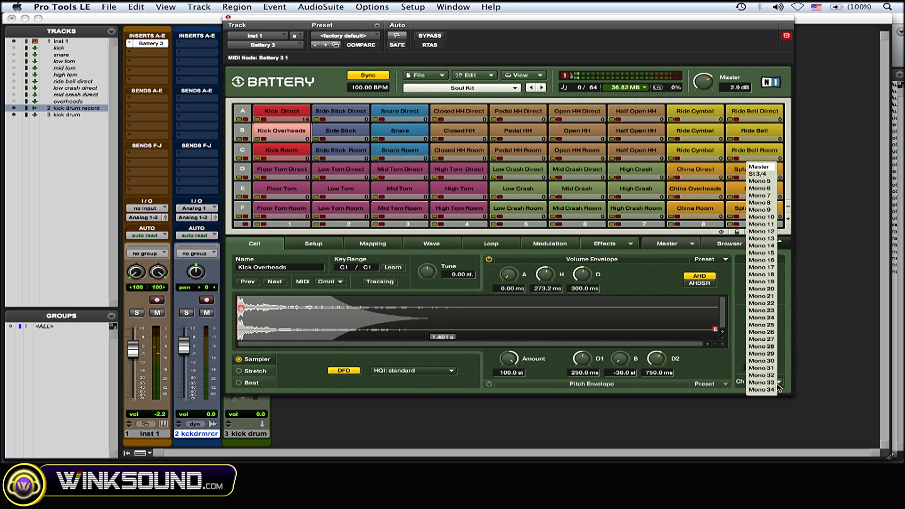
left_click(766, 268)
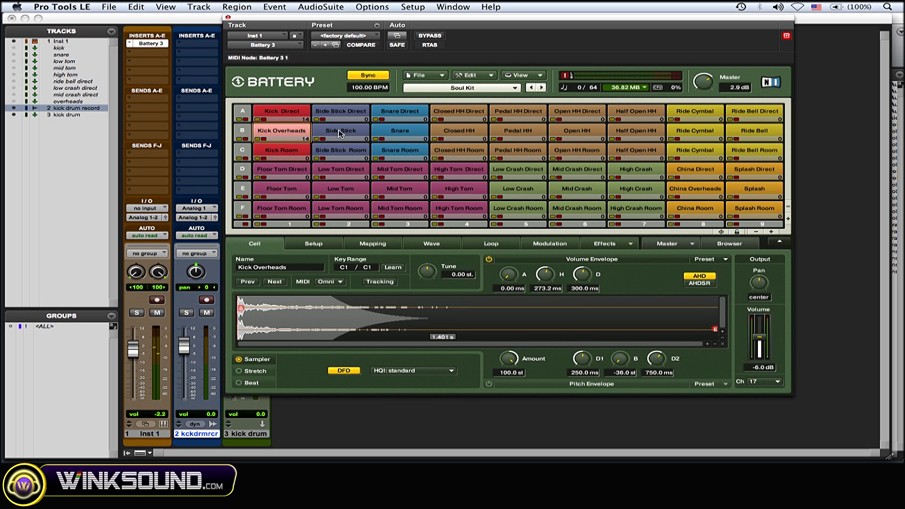
left_click(283, 150)
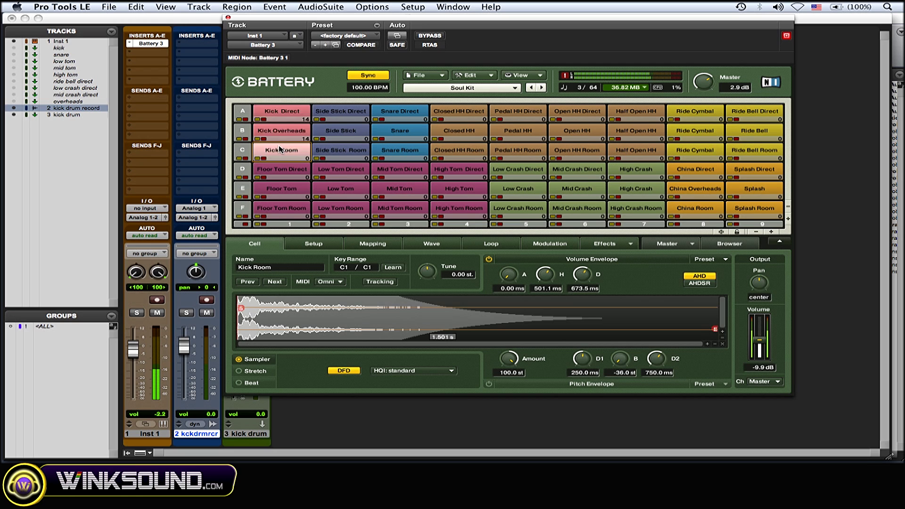
left_click(775, 385)
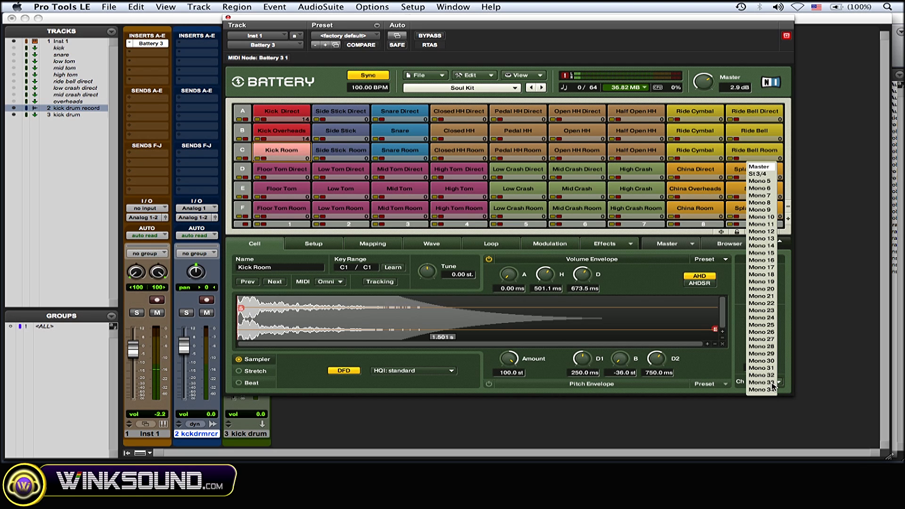
left_click(770, 267)
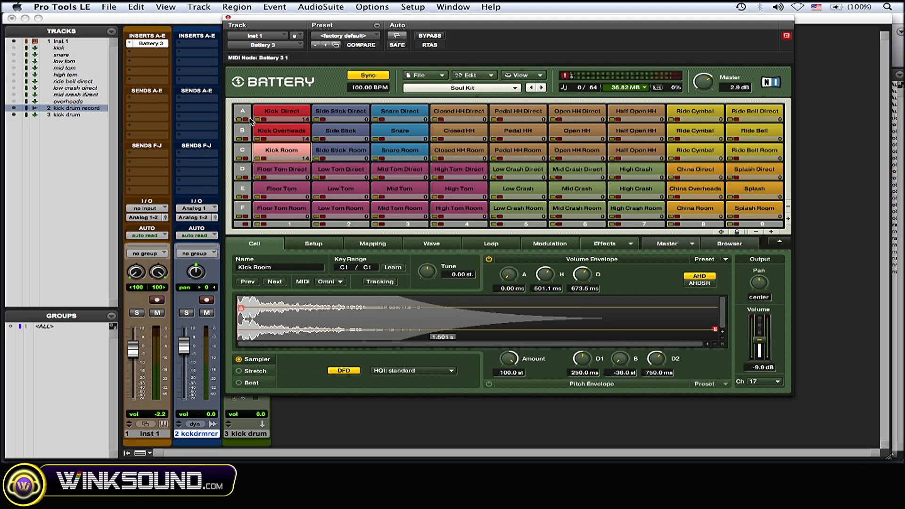
left_click(228, 19)
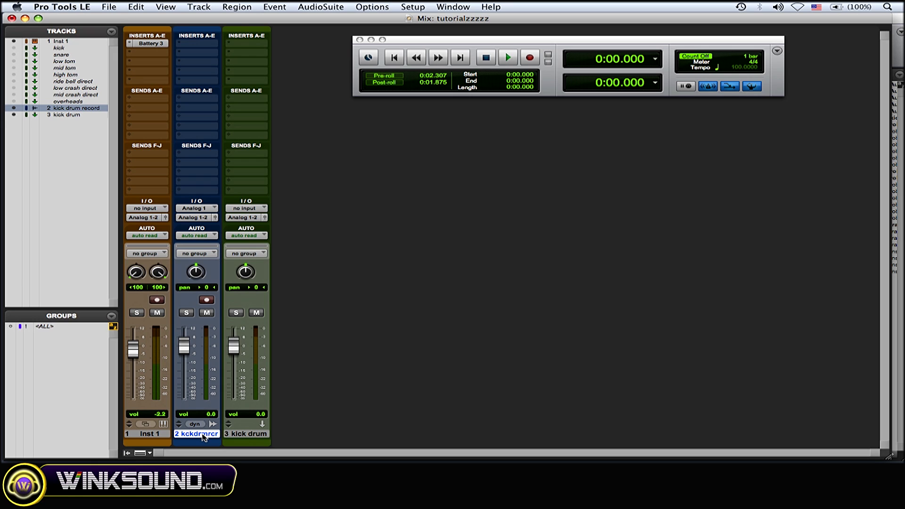
Set the kick drum track's input to Battery 3 – Inst 1 – Insert a > Mono 17 and play.
left_click(251, 435)
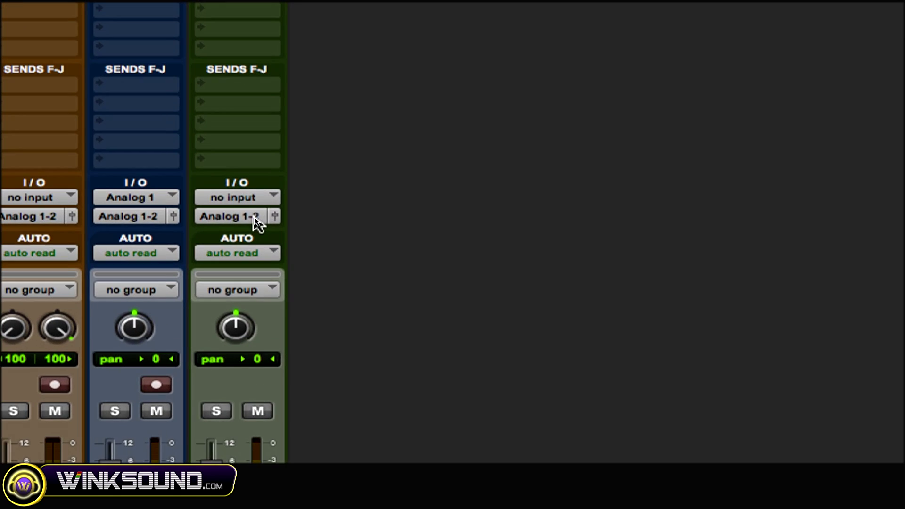
left_click(255, 214)
mouse_move(346, 251)
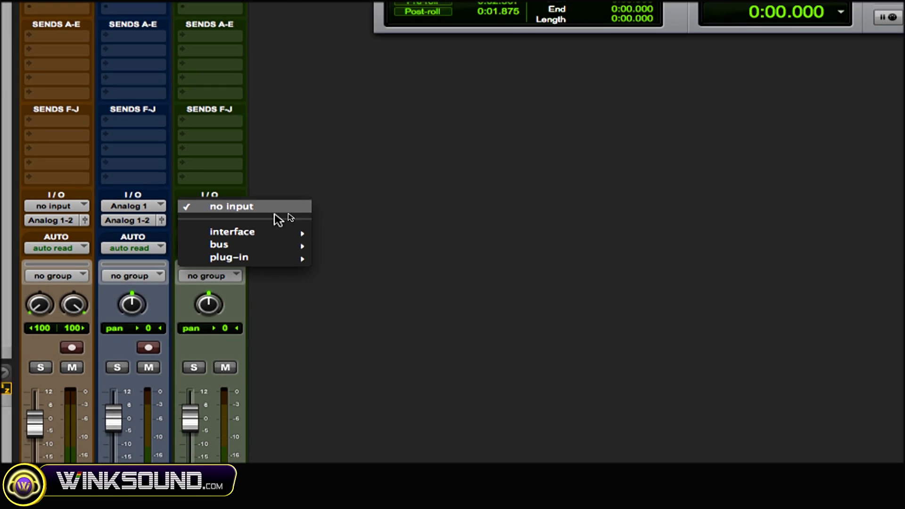
mouse_move(283, 250)
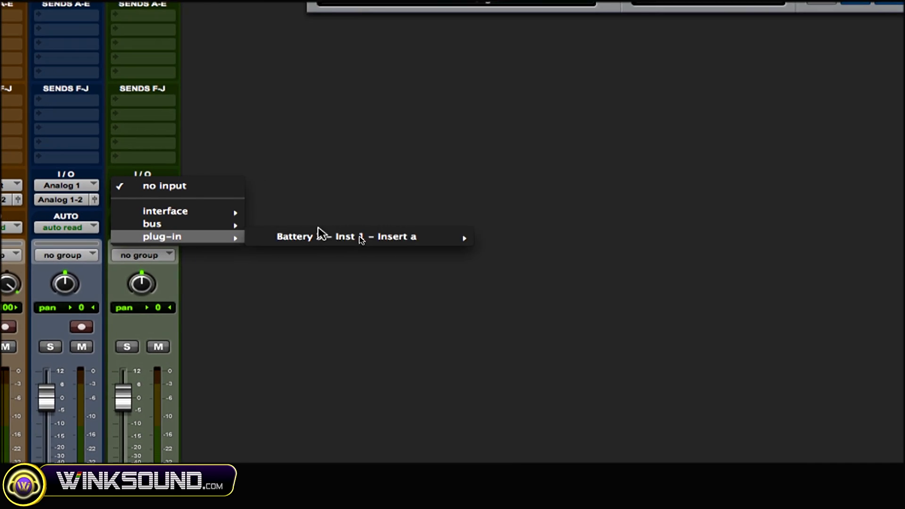
mouse_move(366, 253)
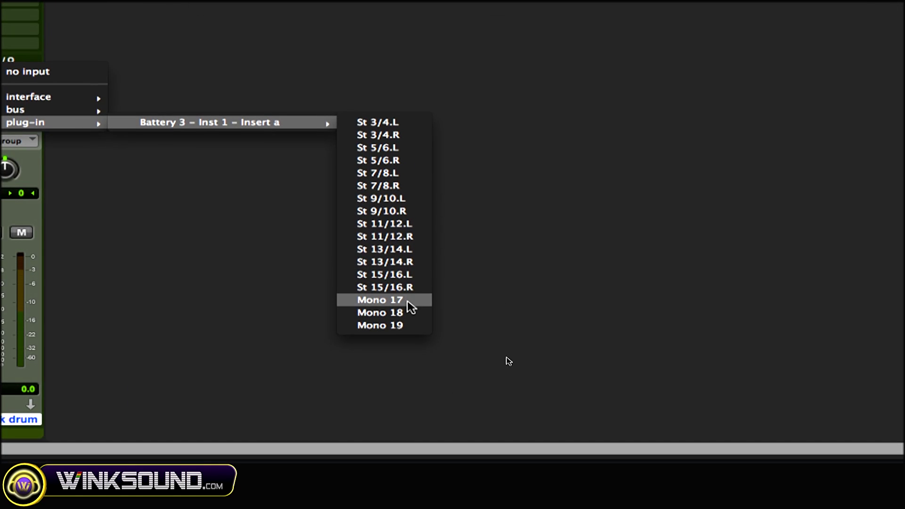
left_click(414, 301)
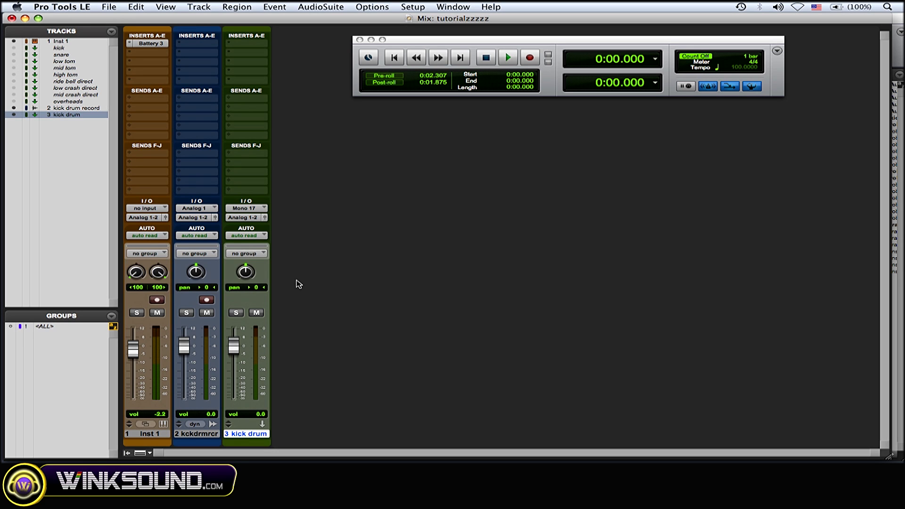
key("space")
Listen to the soloed kick drum track, then move the solo to the kick drum record track.
left_click(236, 313)
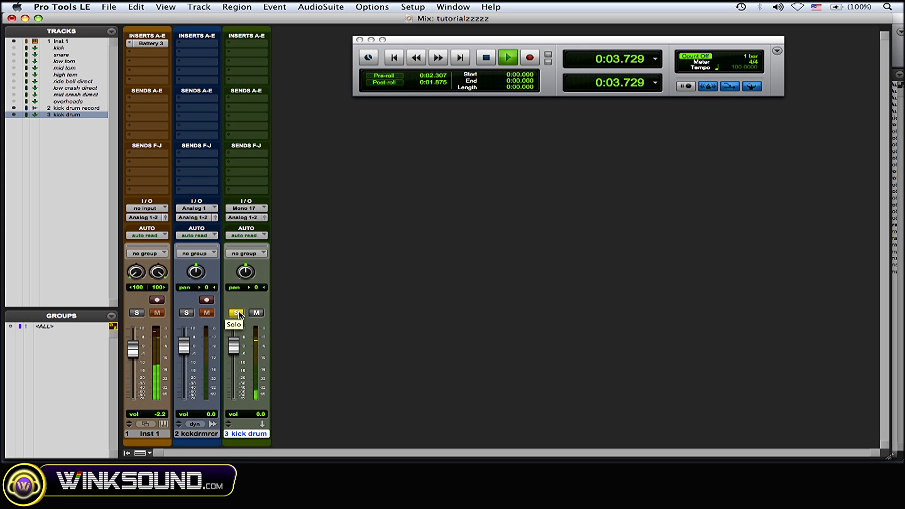
key("space")
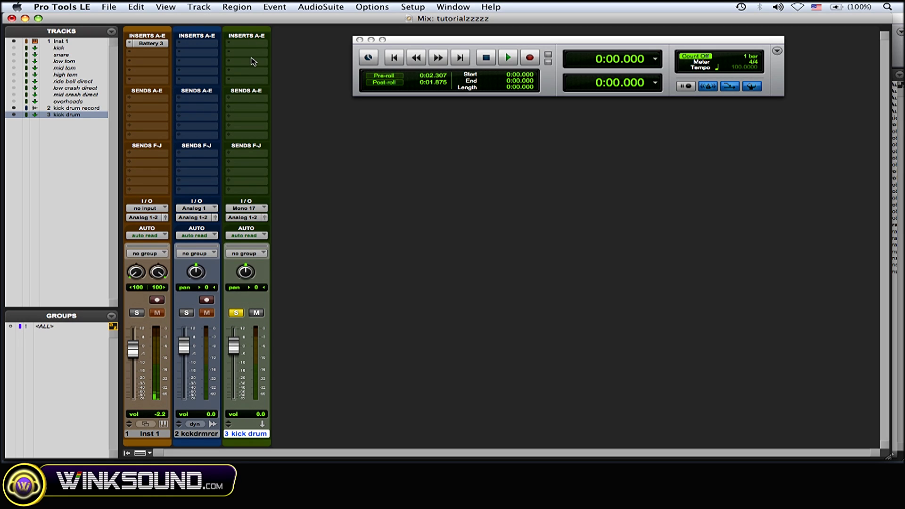
left_click(237, 313)
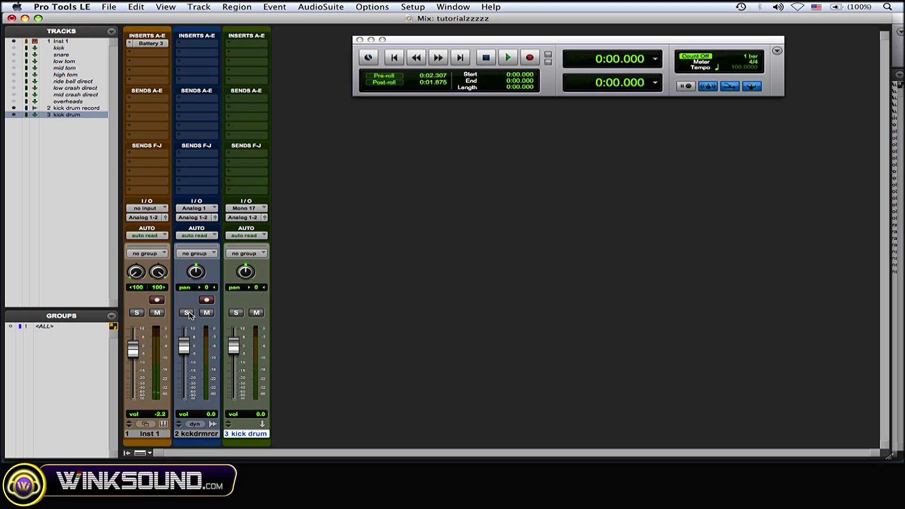
left_click(187, 314)
left_click(247, 209)
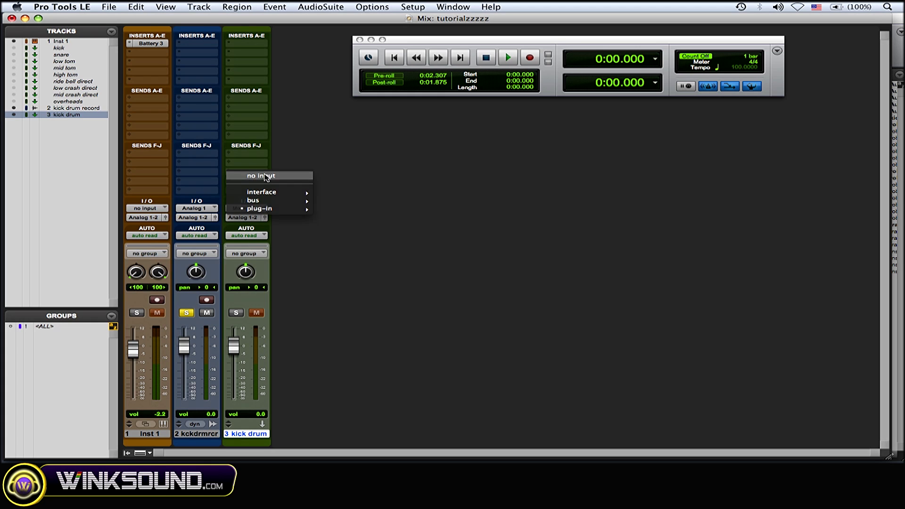
Set the kick drum track to no input and feed the record track from Battery 3 Mono 17.
left_click(254, 176)
left_click(195, 209)
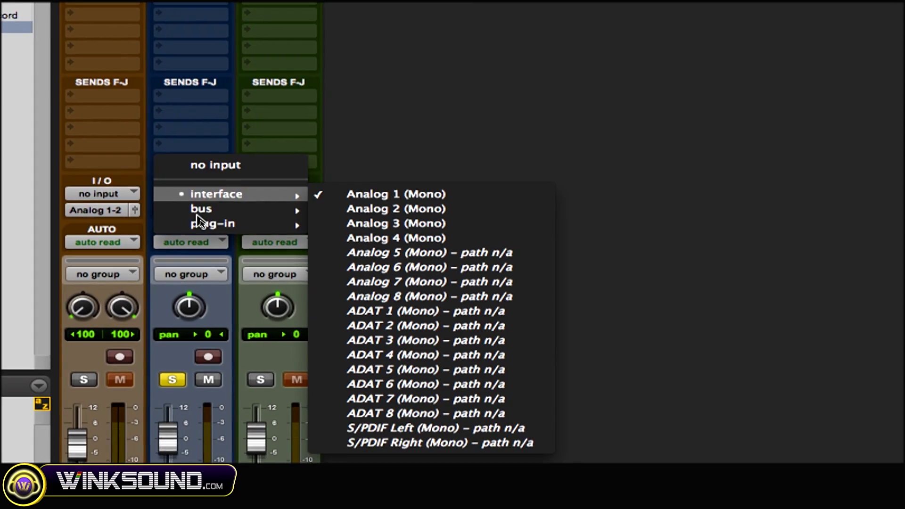
mouse_move(212, 225)
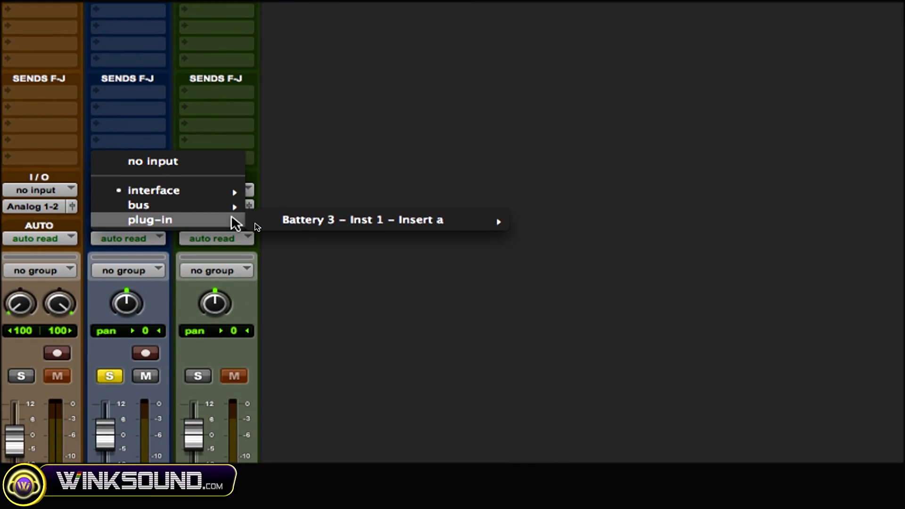
mouse_move(363, 220)
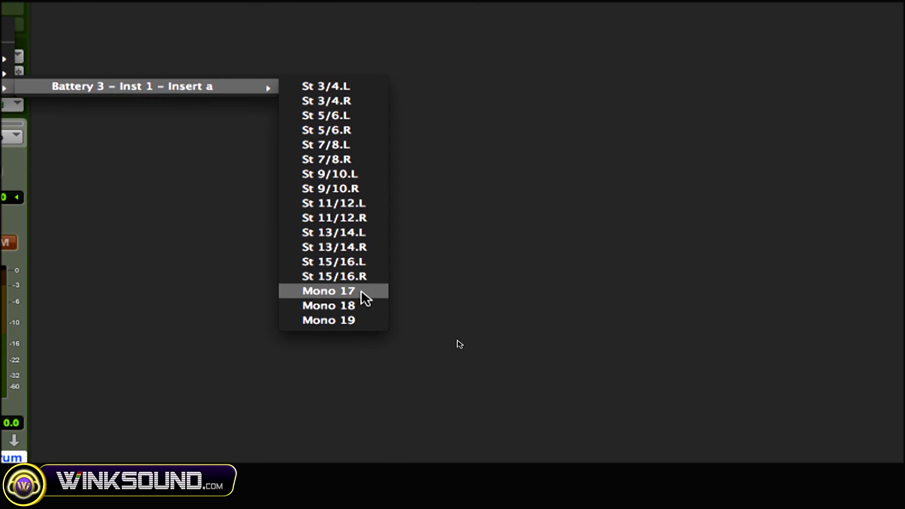
left_click(362, 292)
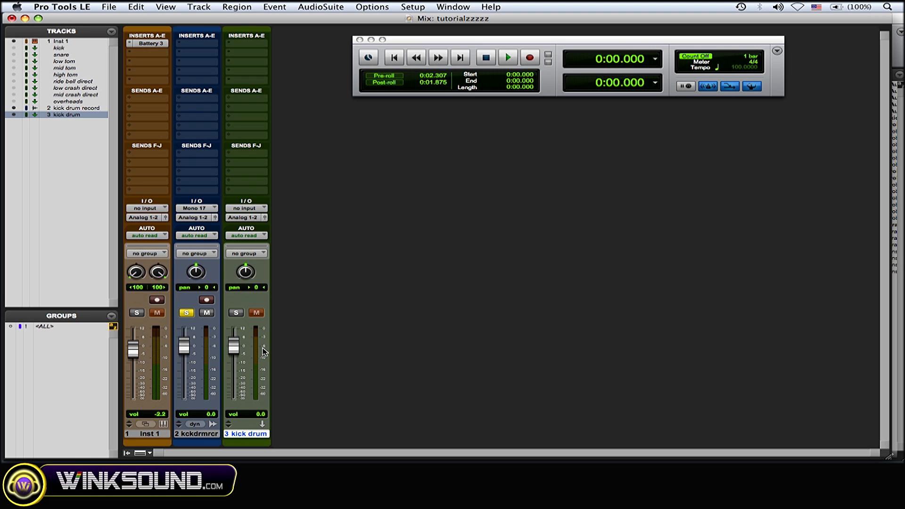
Record-arm the kick drum record track, record kick drum record_01, then disarm and solo it.
left_click(187, 314)
left_click(206, 300)
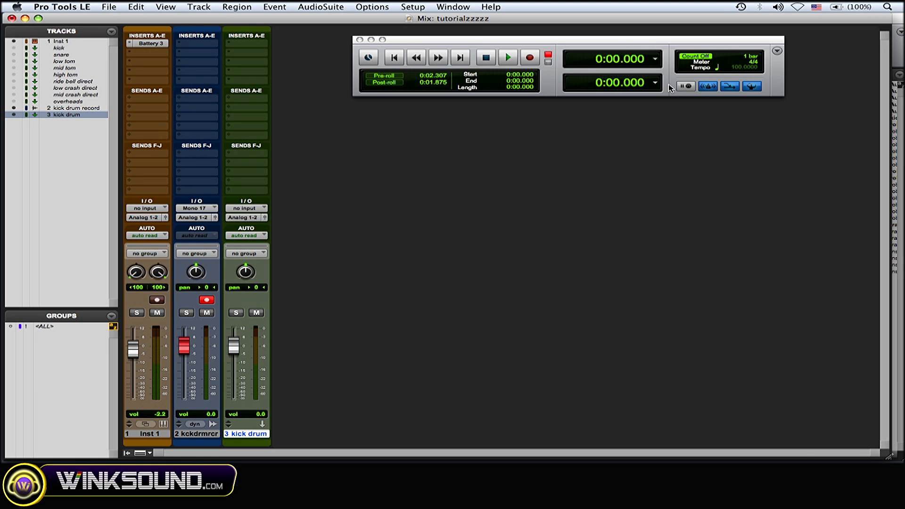
key("F9")
left_click(507, 370)
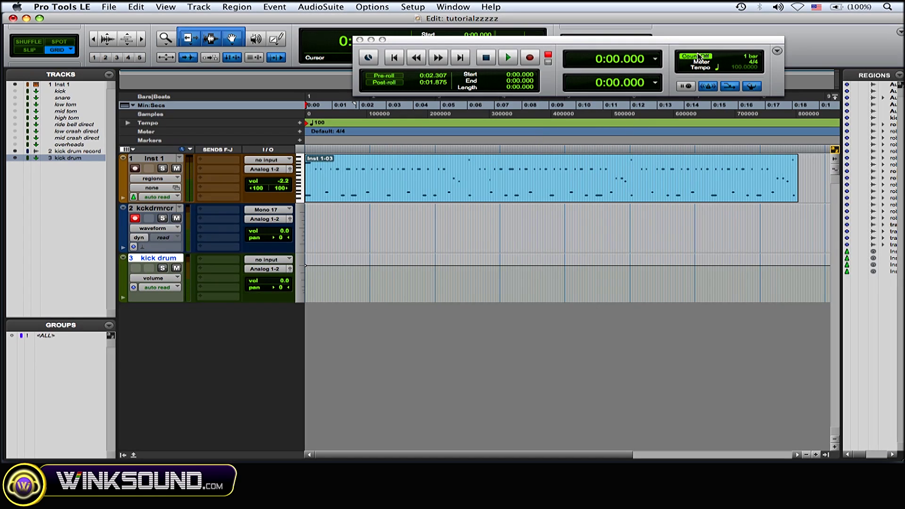
left_click(531, 58)
key("space")
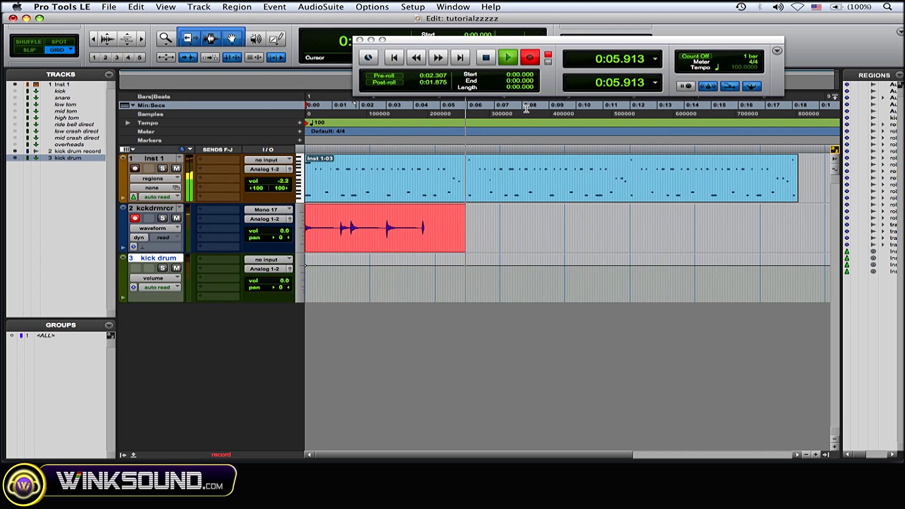
key("space")
key("Return")
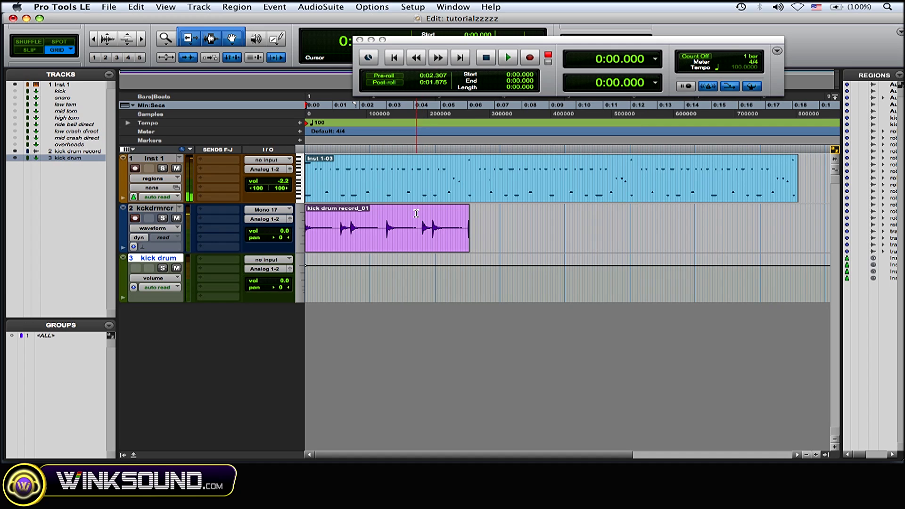
left_click(163, 218)
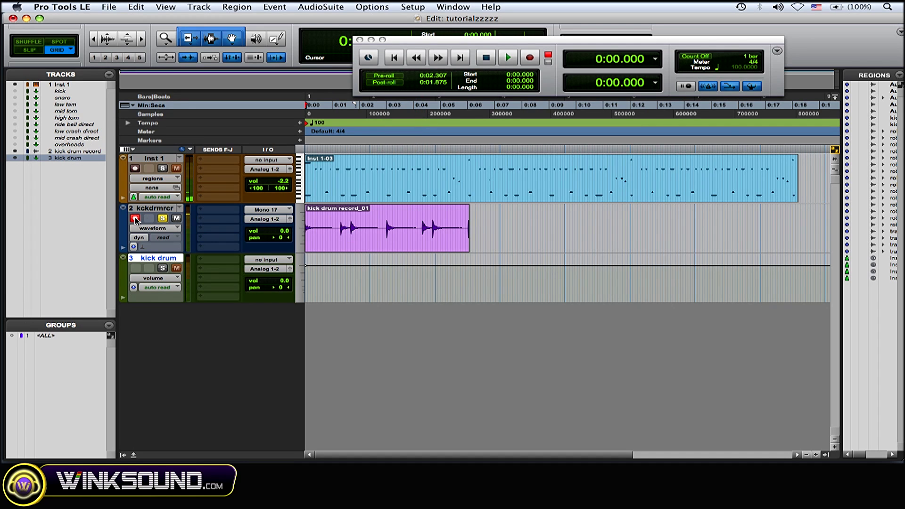
left_click(135, 219)
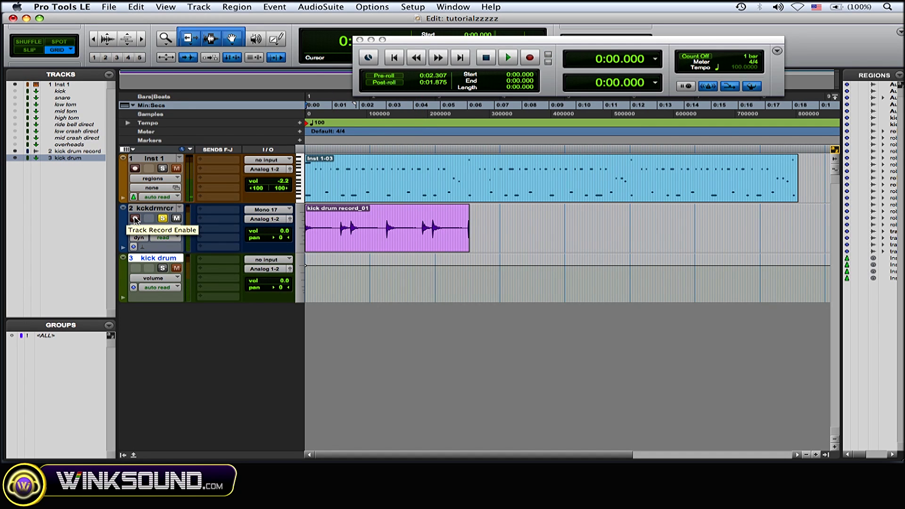